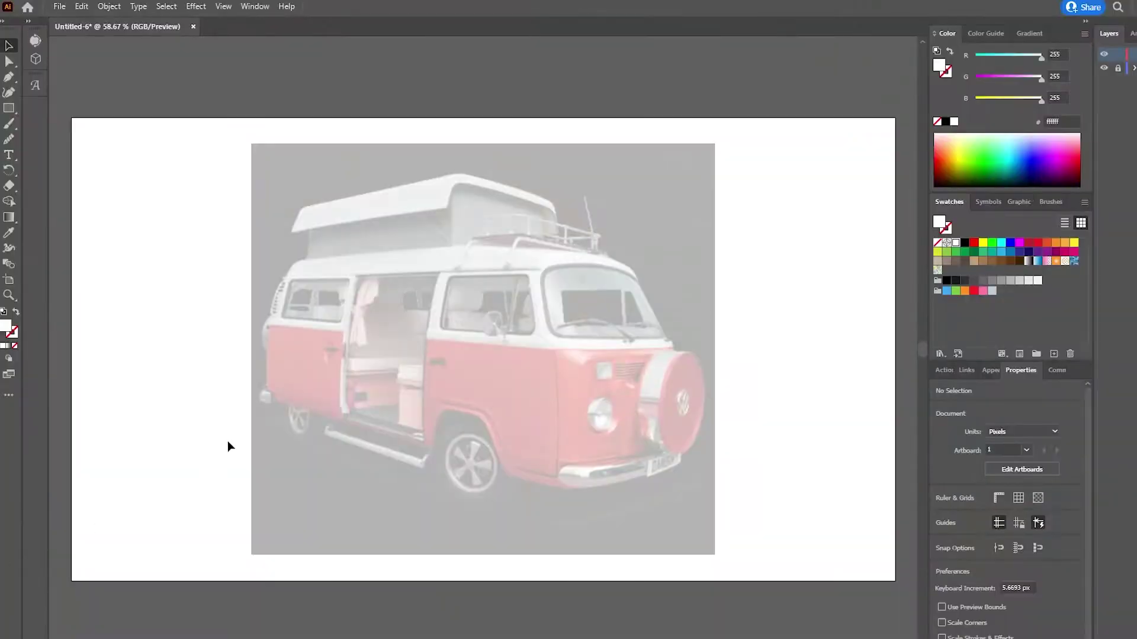
Swap fill and stroke for an unfilled outline and anchor the path at the wheel arch corner
{"action": "scroll", "coordinate": [616, 490], "scroll_direction": "up", "scroll_amount": 6}
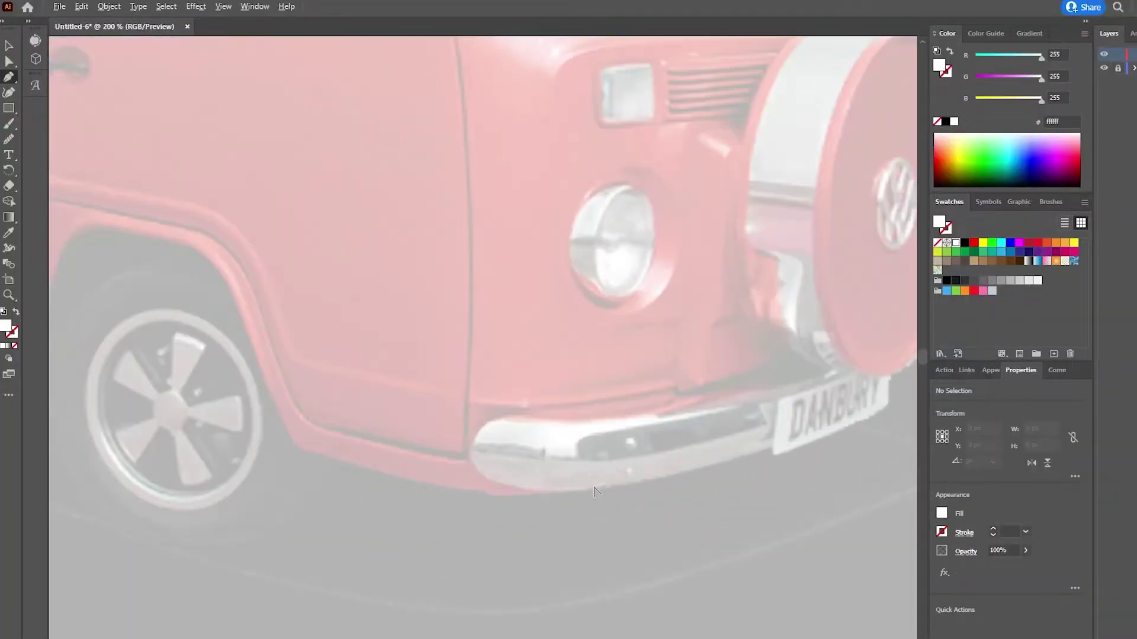
{"action": "scroll", "coordinate": [517, 478], "scroll_direction": "left", "scroll_amount": 3}
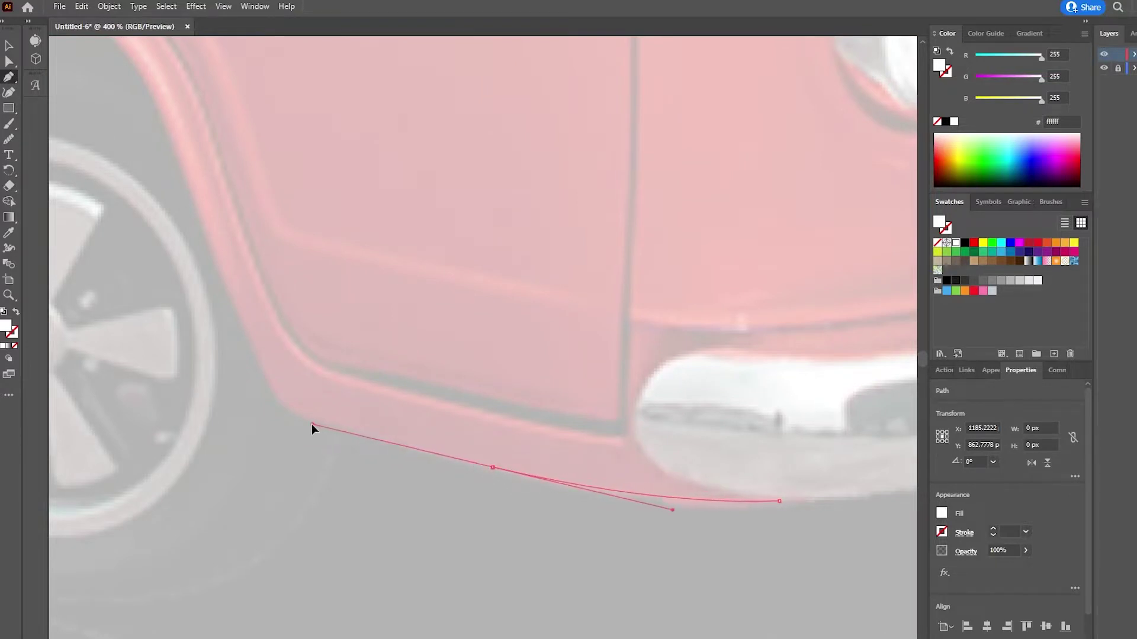
{"action": "left_click", "coordinate": [16, 313]}
{"action": "scroll", "coordinate": [335, 353], "scroll_direction": "left", "scroll_amount": 2}
{"action": "scroll", "coordinate": [335, 353], "scroll_direction": "up", "scroll_amount": 1}
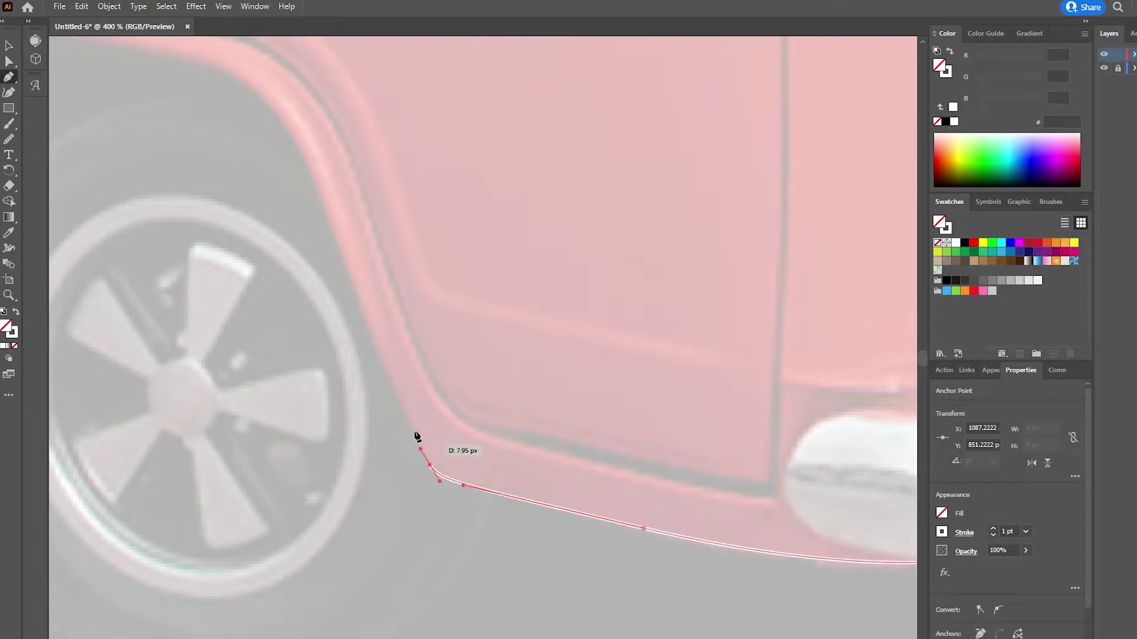
{"action": "scroll", "coordinate": [418, 437], "scroll_direction": "left", "scroll_amount": 3}
{"action": "scroll", "coordinate": [492, 527], "scroll_direction": "up", "scroll_amount": 4}
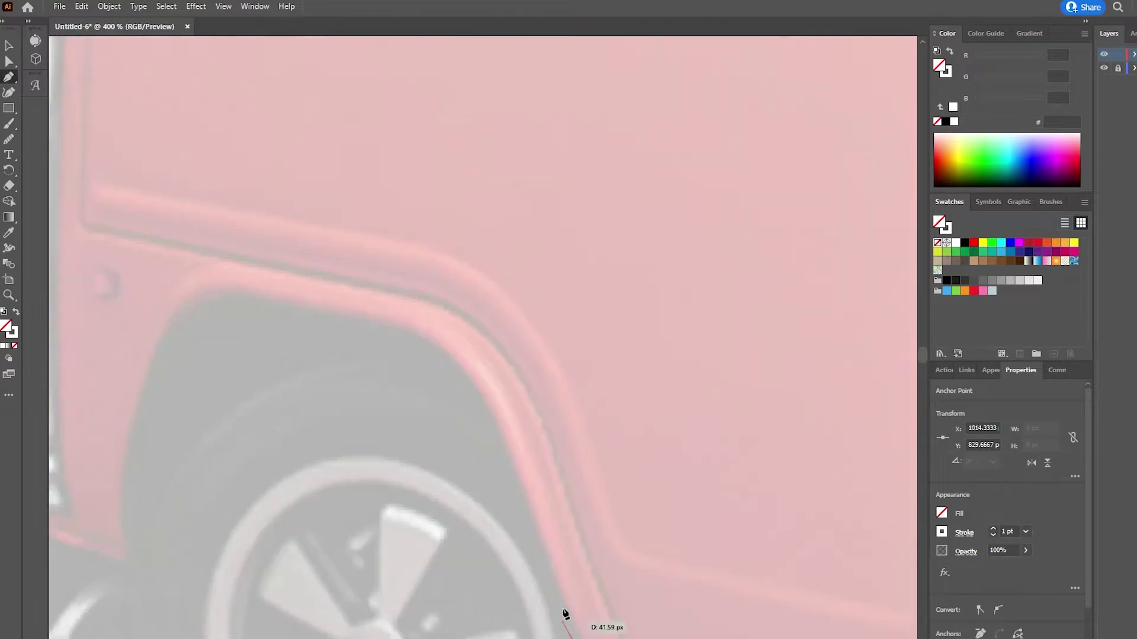
{"action": "left_click", "coordinate": [460, 359]}
{"action": "scroll", "coordinate": [589, 446], "scroll_direction": "left", "scroll_amount": 2}
{"action": "scroll", "coordinate": [589, 447], "scroll_direction": "up", "scroll_amount": 1}
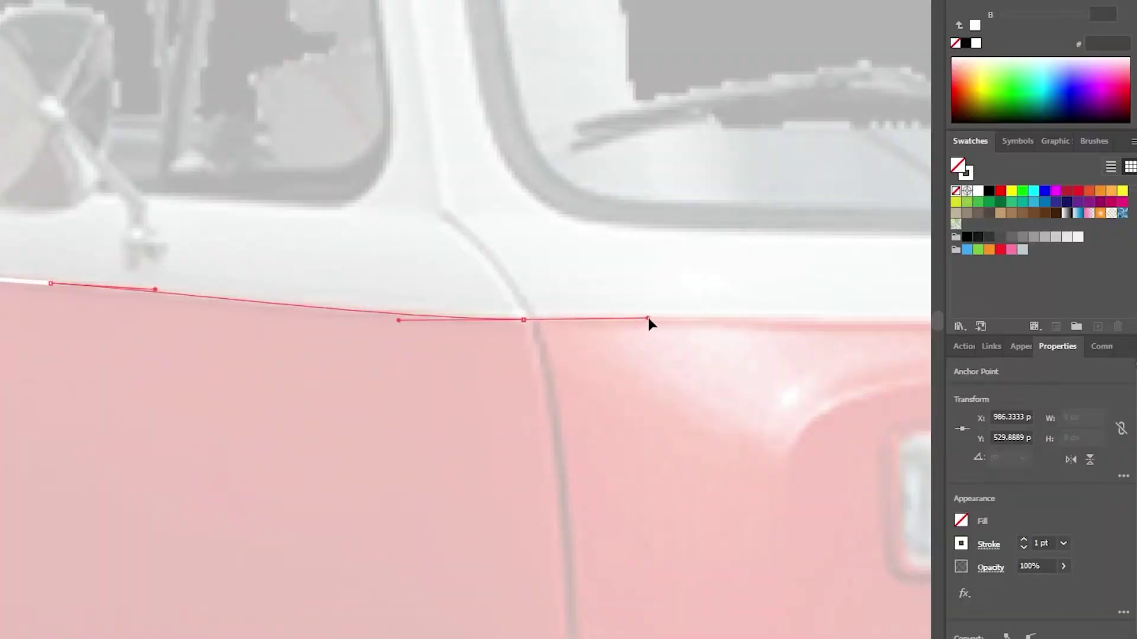
Add a waistline anchor near the van's front and zoom out to check the outline
{"action": "scroll", "coordinate": [777, 320], "scroll_direction": "down", "scroll_amount": 2}
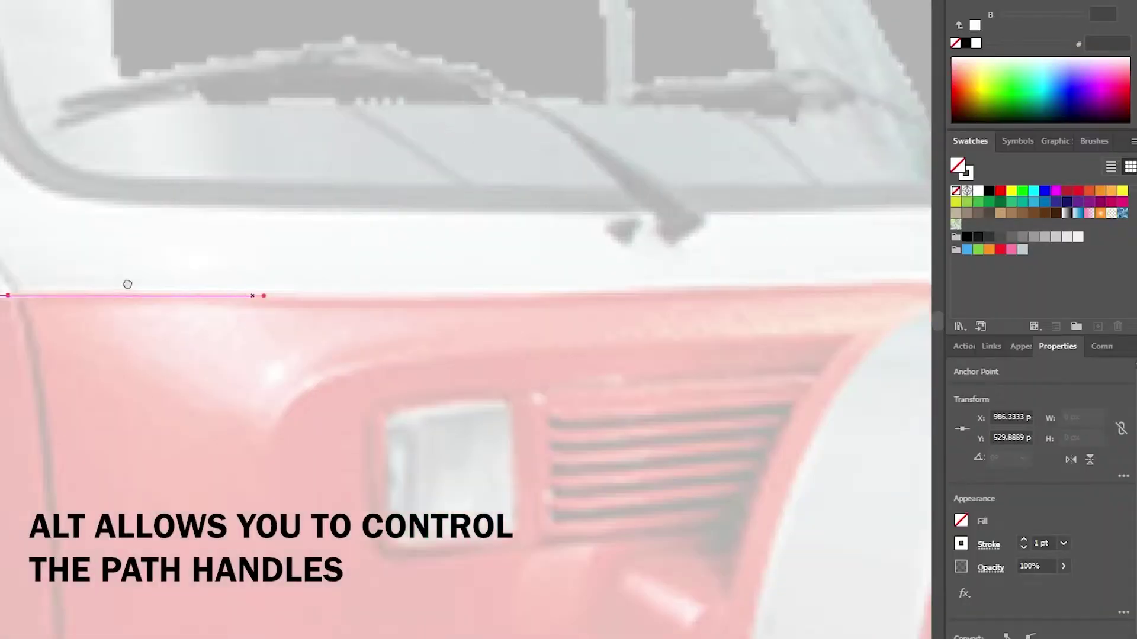
{"action": "left_click", "coordinate": [458, 301]}
{"action": "scroll", "coordinate": [448, 297], "scroll_direction": "down", "scroll_amount": 2}
{"action": "scroll", "coordinate": [475, 342], "scroll_direction": "down", "scroll_amount": 3}
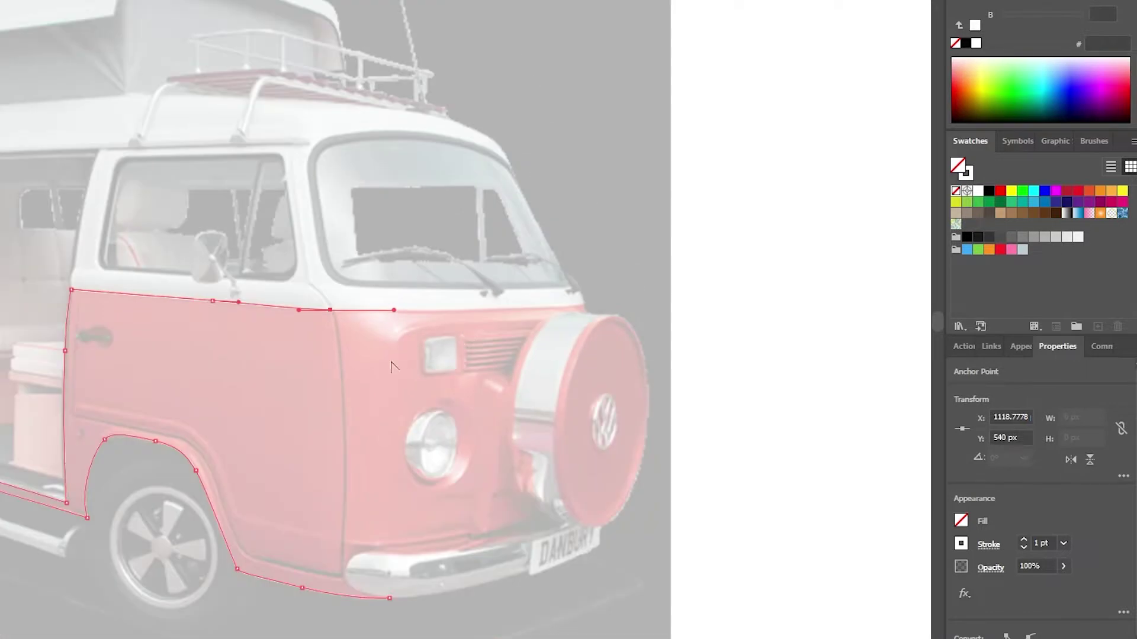
{"action": "scroll", "coordinate": [527, 317], "scroll_direction": "up", "scroll_amount": 6}
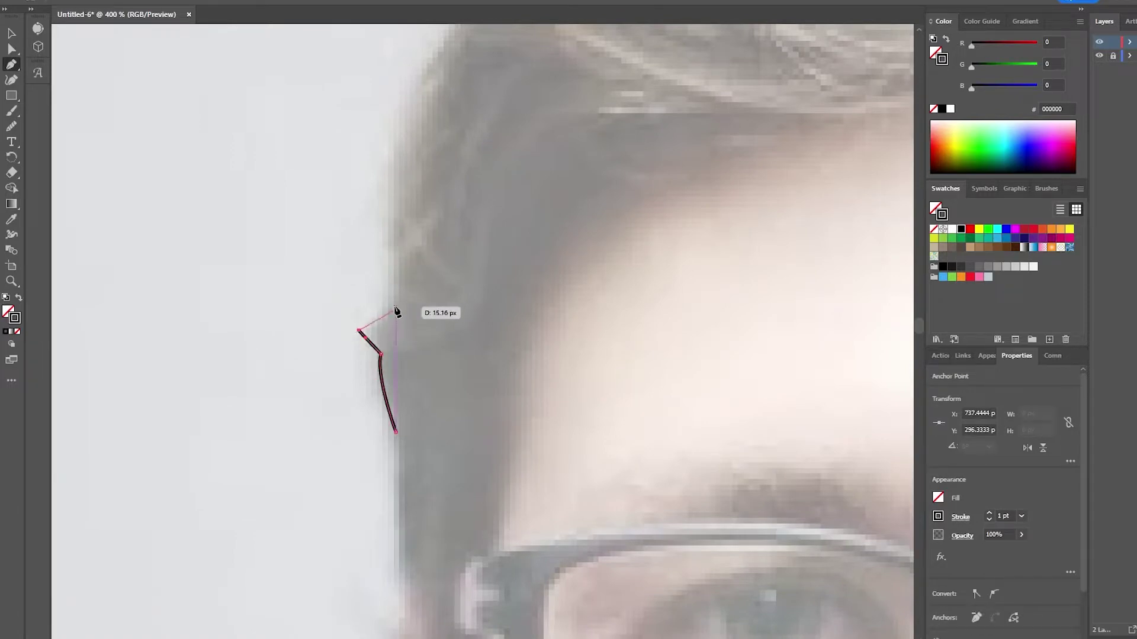
Curve the silhouette path along the hairline and around the hair's edge, then view the face
{"action": "left_click_drag", "start_coordinate": [399, 259], "coordinate": [396, 249]}
{"action": "scroll", "coordinate": [396, 247], "scroll_direction": "down", "scroll_amount": 3}
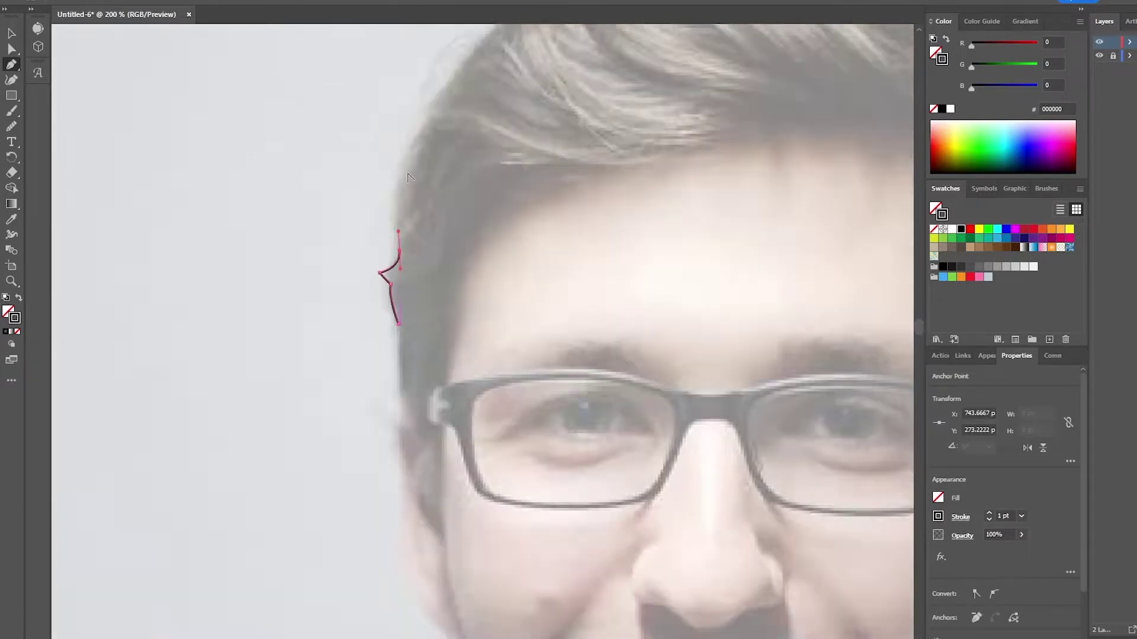
{"action": "scroll", "coordinate": [394, 284], "scroll_direction": "up", "scroll_amount": 3}
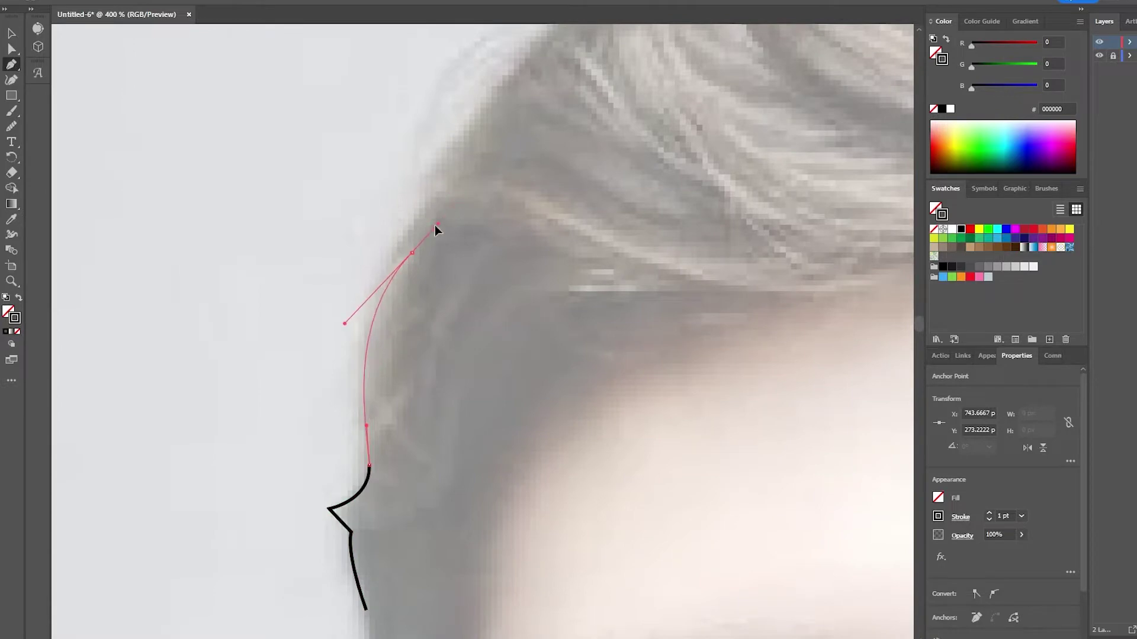
{"action": "left_click_drag", "start_coordinate": [394, 268], "coordinate": [295, 376]}
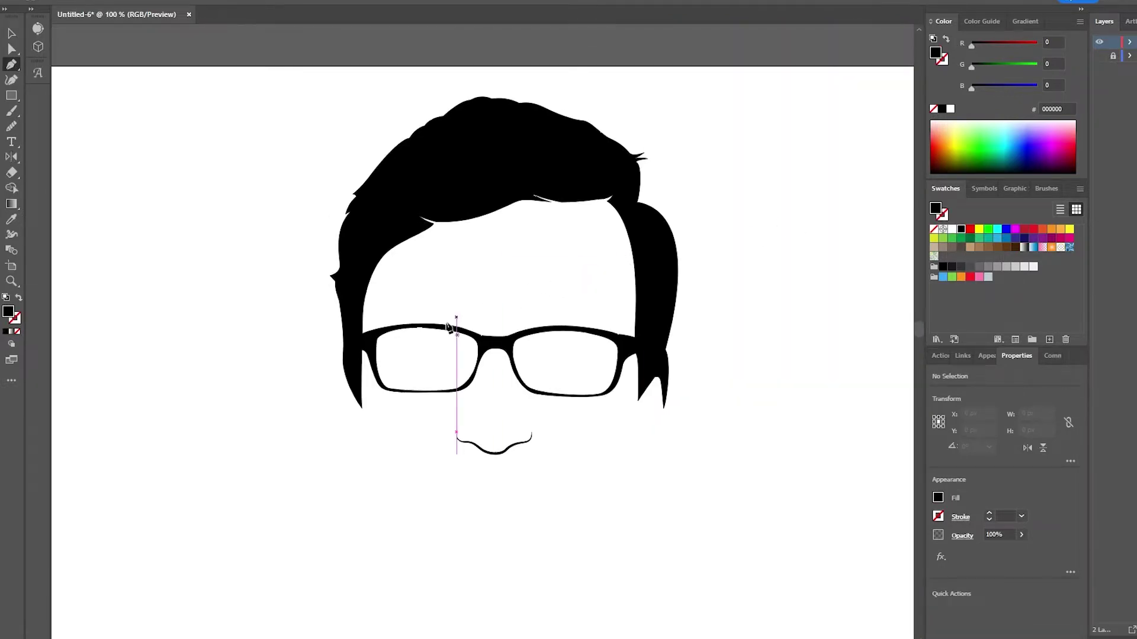
{"action": "scroll", "coordinate": [449, 326], "scroll_direction": "up", "scroll_amount": 3}
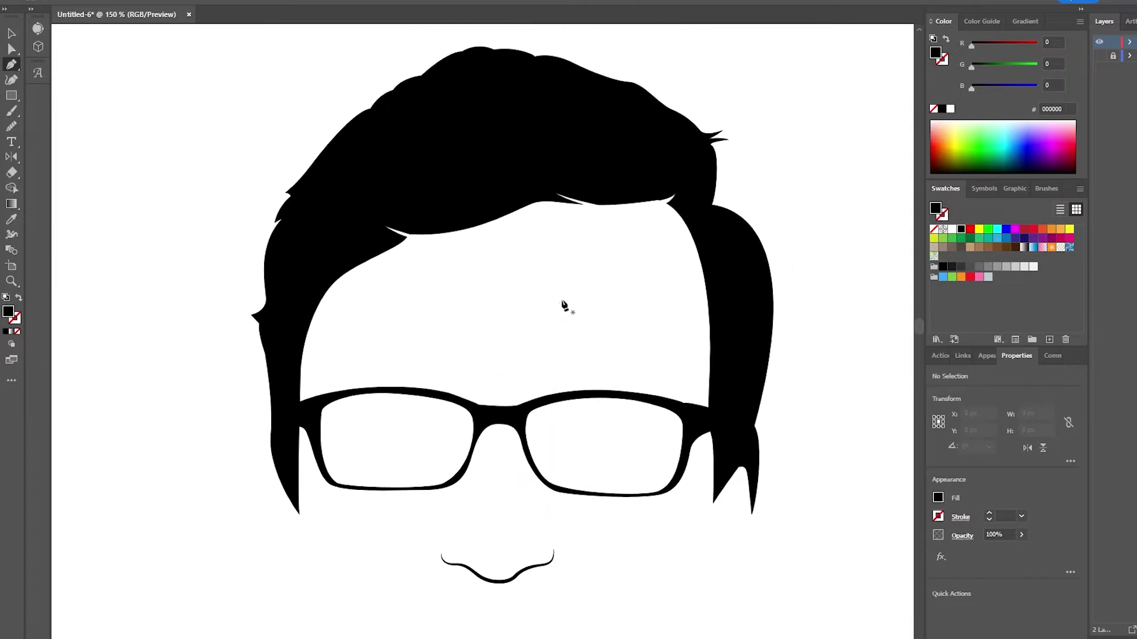
{"action": "key", "text": "v"}
{"action": "left_click_drag", "start_coordinate": [578, 292], "coordinate": [575, 287]}
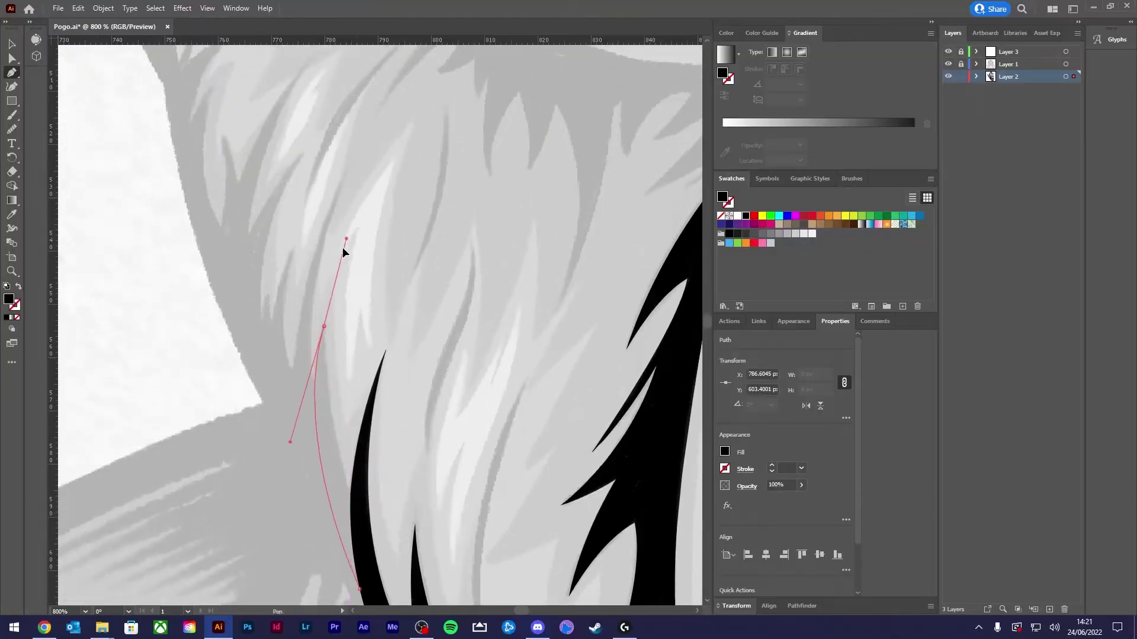
Shape the black hair strand's curve and deselect the finished path
{"action": "scroll", "coordinate": [331, 435], "scroll_direction": "down", "scroll_amount": 3}
{"action": "left_click_drag", "start_coordinate": [331, 435], "coordinate": [354, 412]}
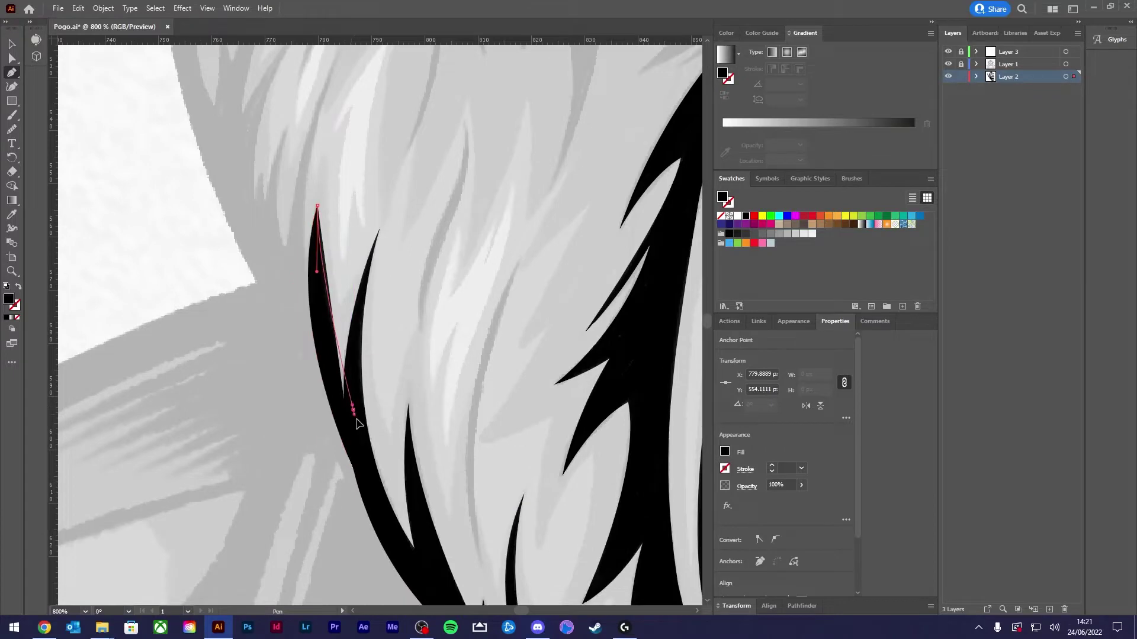
{"action": "left_click", "coordinate": [384, 406], "text": "ctrl"}
Start a curved anchor near the spike tip, then place the last node finishing the L level
{"action": "scroll", "coordinate": [367, 444], "scroll_direction": "up", "scroll_amount": 3}
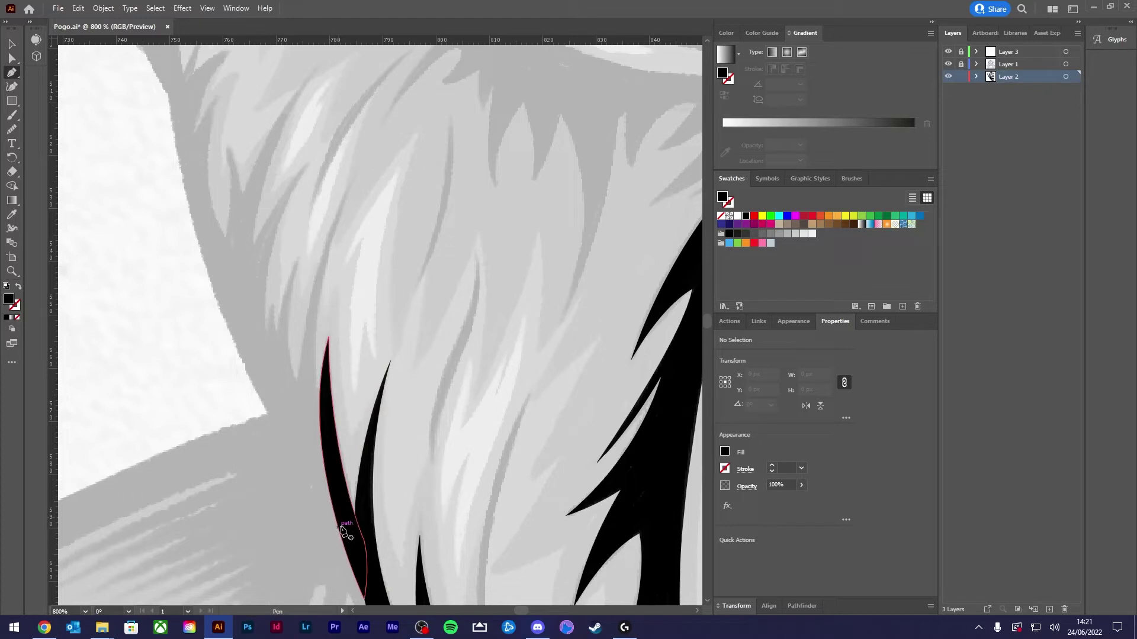
{"action": "scroll", "coordinate": [342, 530], "scroll_direction": "up", "scroll_amount": 3}
{"action": "left_click_drag", "start_coordinate": [336, 421], "coordinate": [327, 425]}
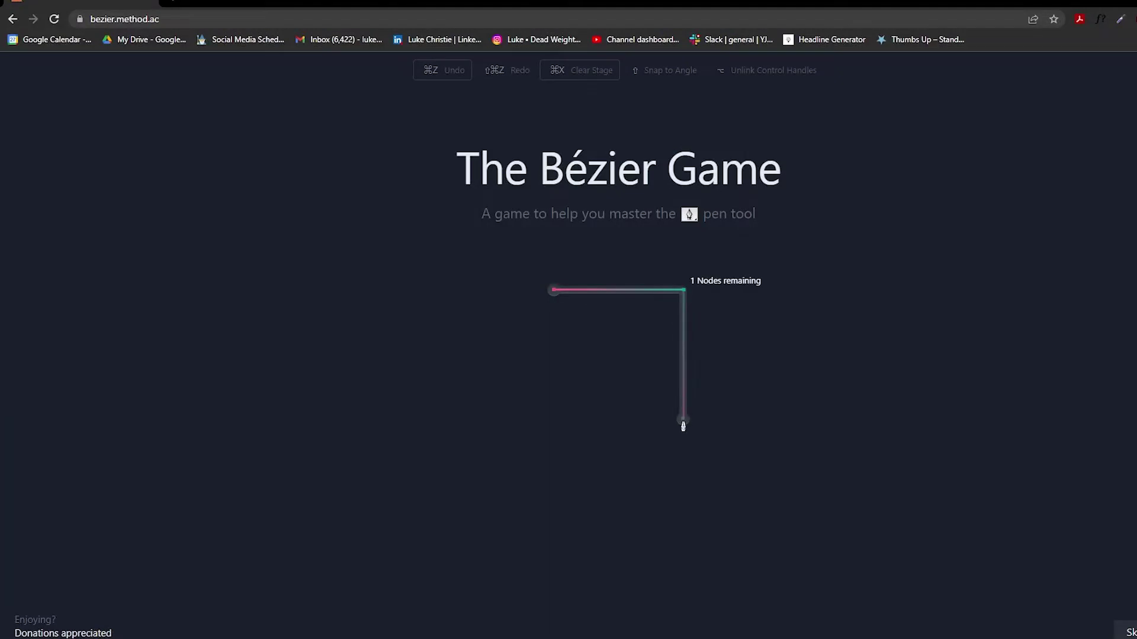
{"action": "left_click", "coordinate": [683, 422]}
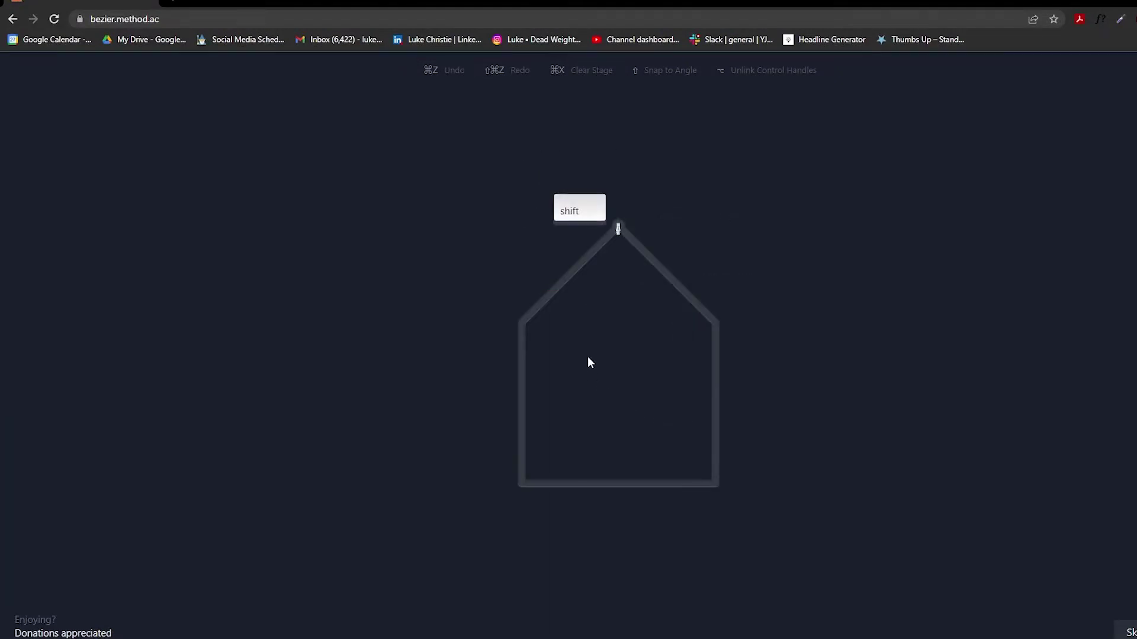
Trace the house from the roof peak through its shoulders and bottom corners, closing at the peak
{"action": "left_click", "coordinate": [618, 226]}
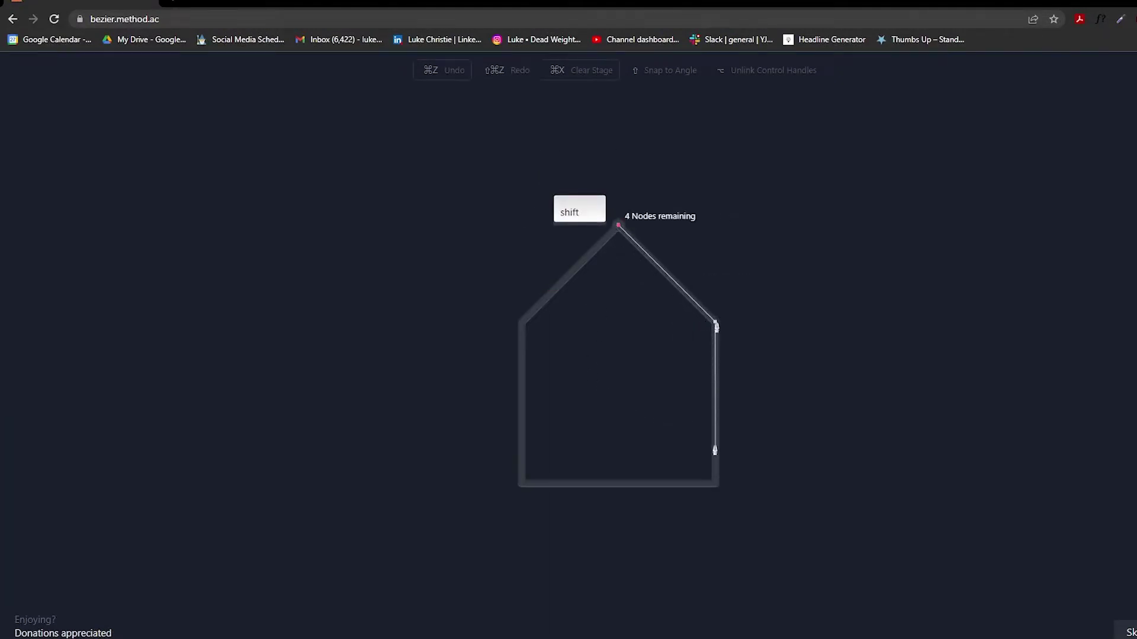
{"action": "left_click_drag", "start_coordinate": [715, 451], "coordinate": [716, 482]}
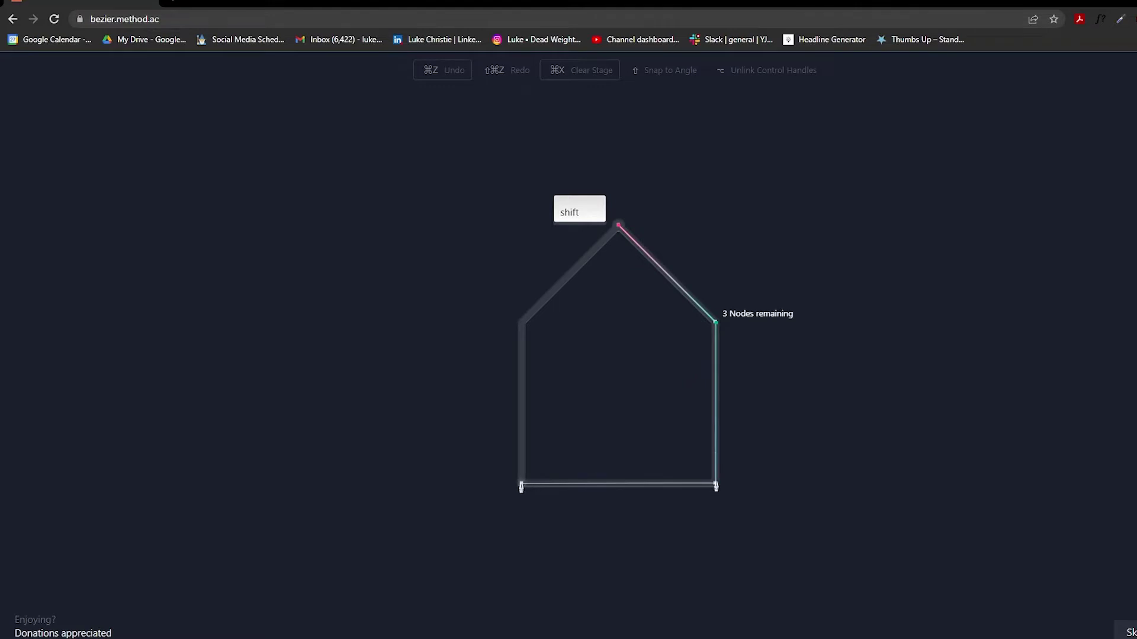
{"action": "left_click", "coordinate": [716, 484]}
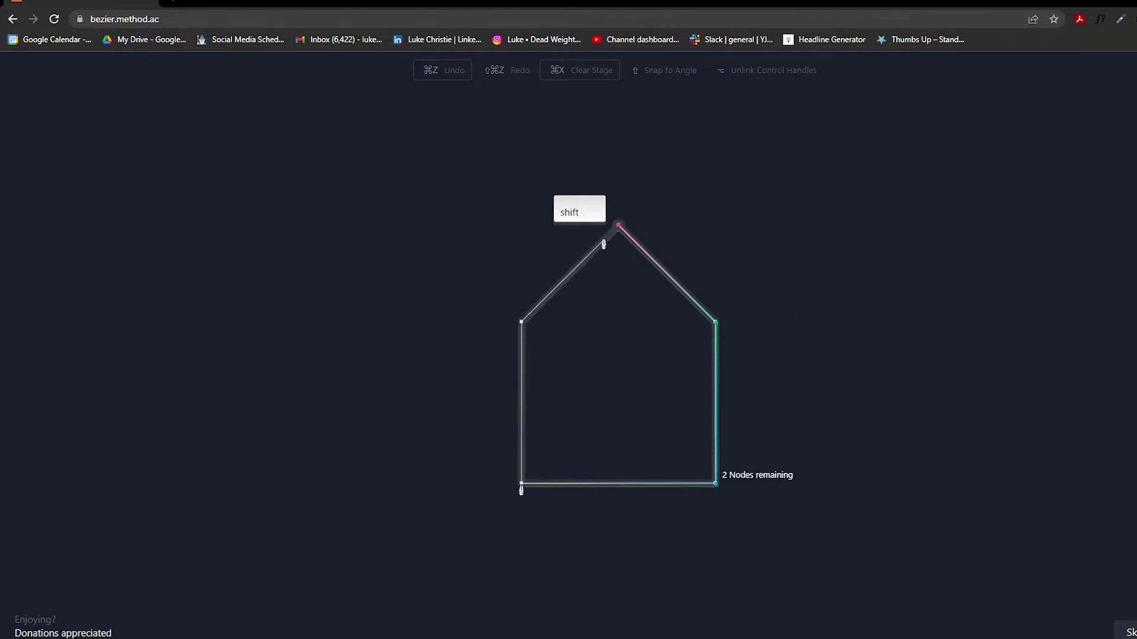
{"action": "left_click", "coordinate": [521, 484]}
{"action": "left_click", "coordinate": [521, 323]}
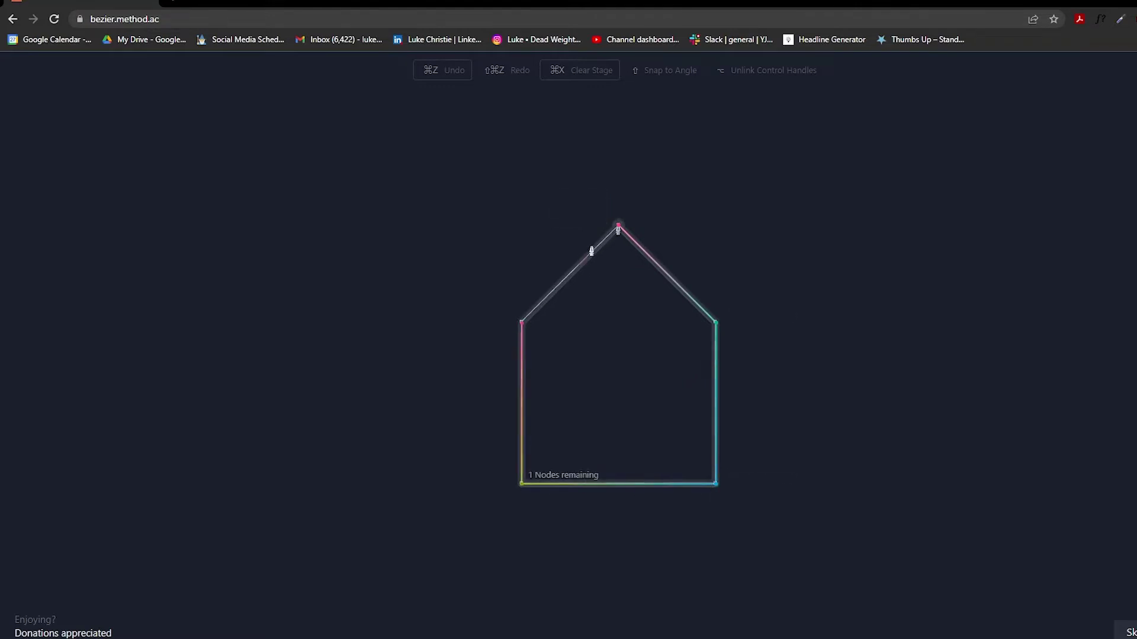
{"action": "left_click", "coordinate": [619, 231]}
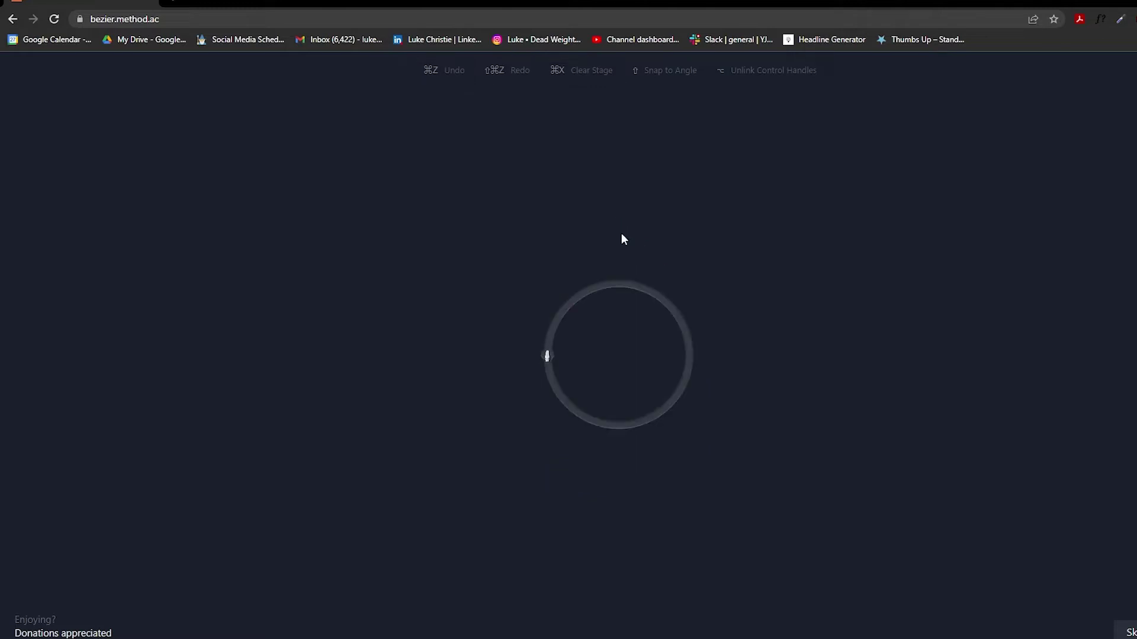
Curve the circle path through nodes at its left edge, top and right edge
{"action": "left_click_drag", "start_coordinate": [546, 356], "coordinate": [547, 317]}
{"action": "left_click_drag", "start_coordinate": [618, 284], "coordinate": [657, 283]}
{"action": "left_click_drag", "start_coordinate": [689, 356], "coordinate": [689, 396]}
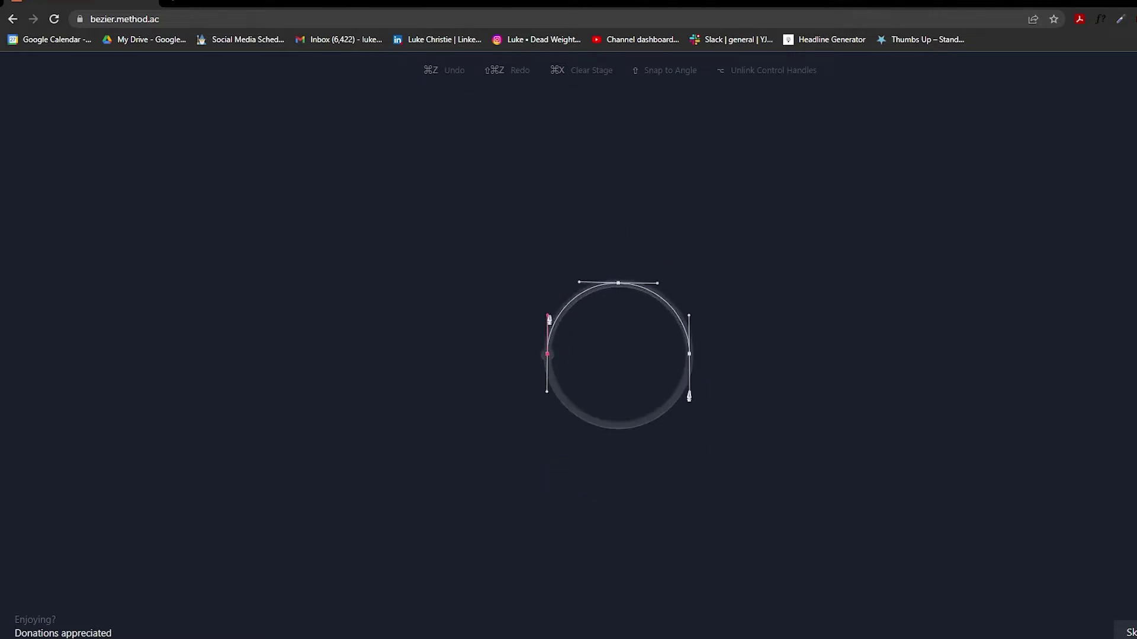